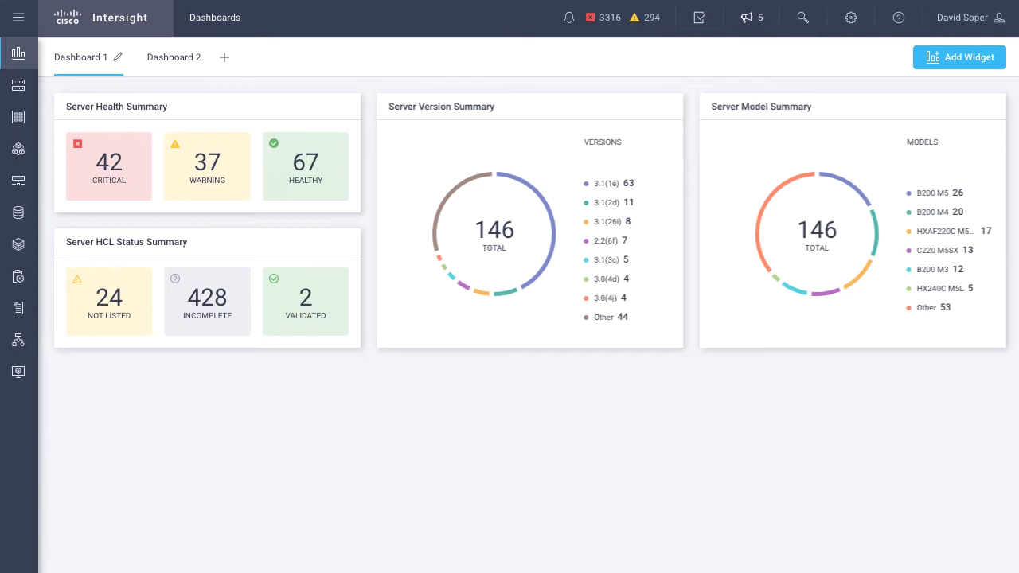
# Open the API Keys page in the Cisco Intersight account settings
pyautogui.click(971, 19)
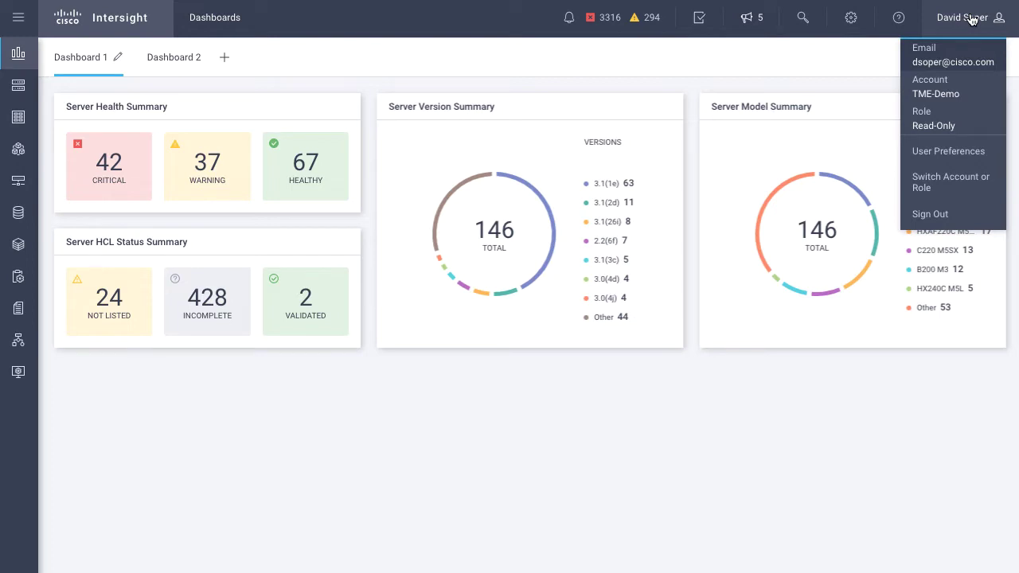
pyautogui.click(851, 18)
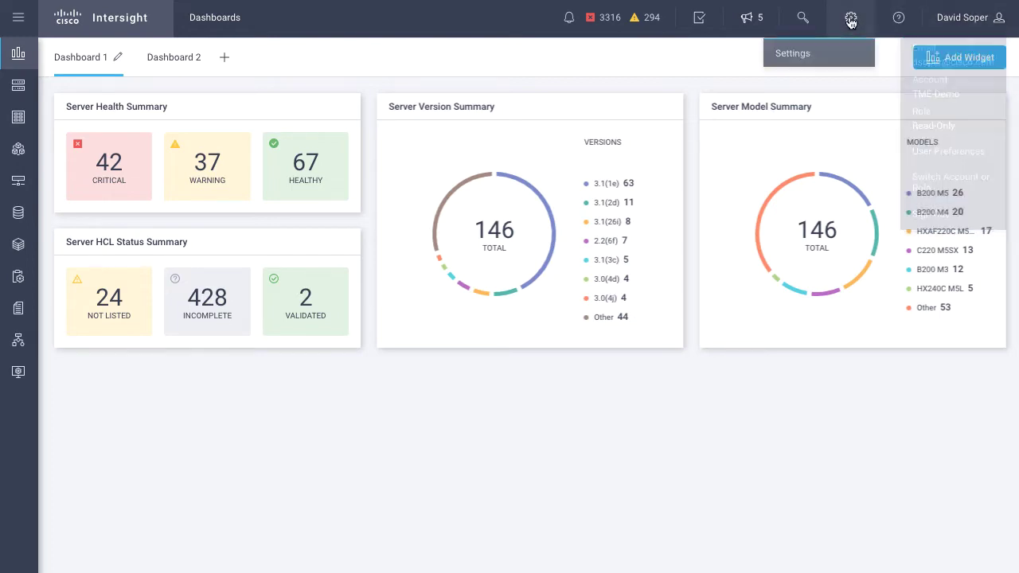
pyautogui.click(796, 53)
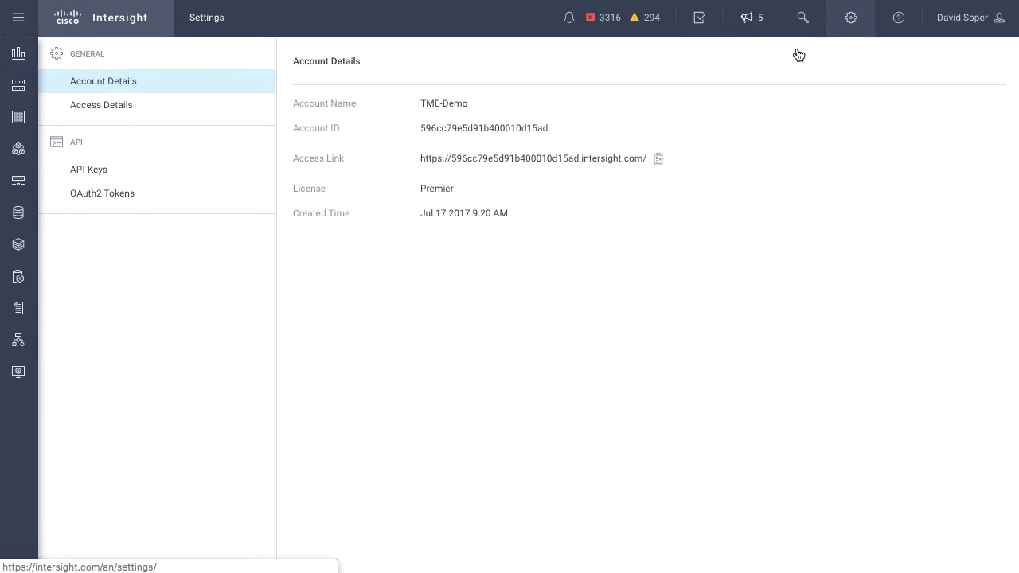
pyautogui.click(100, 175)
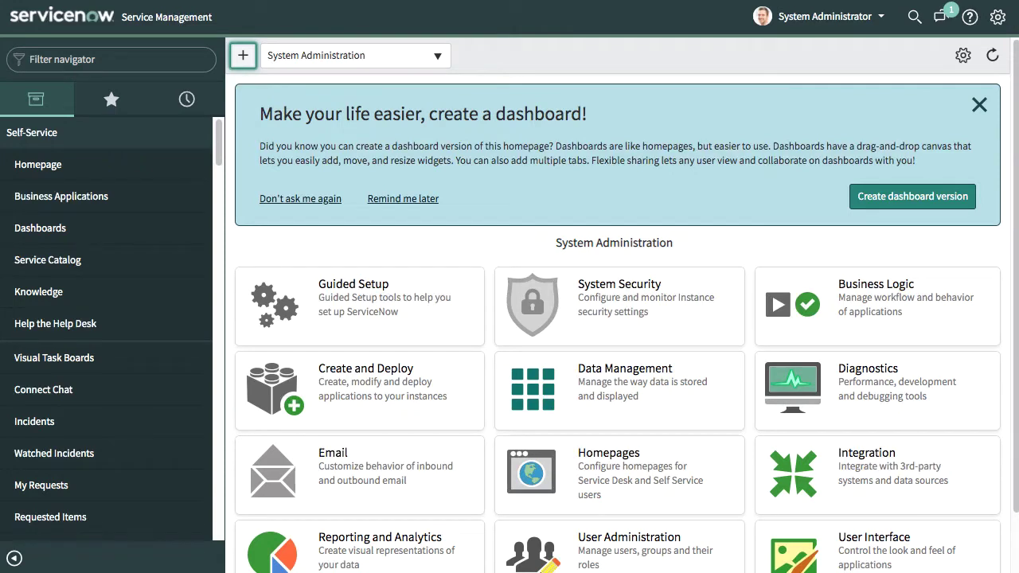
# Filter the navigator by 'intersight' and open the Intersight Configuration record
pyautogui.write('intersight')
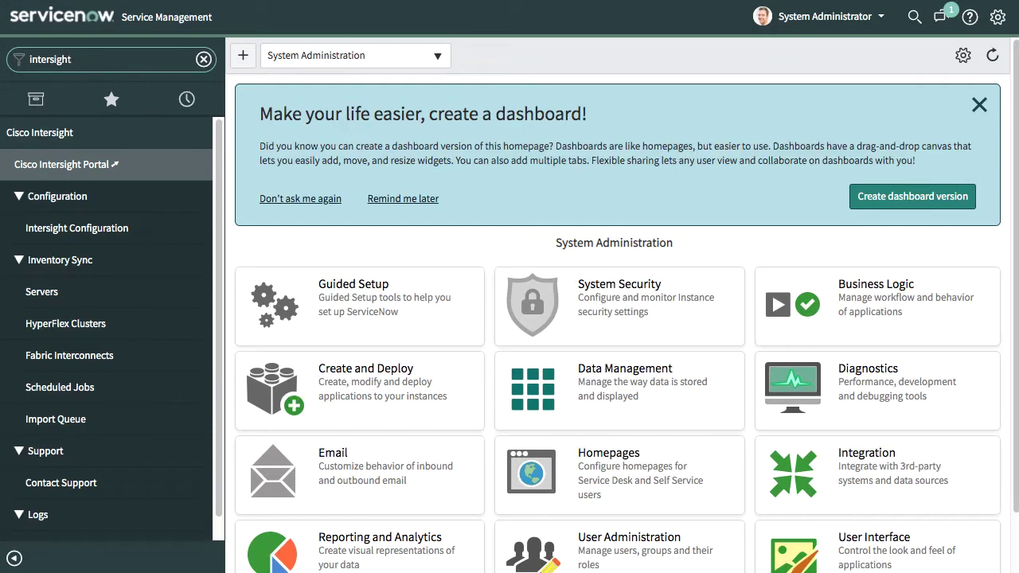
pyautogui.click(108, 229)
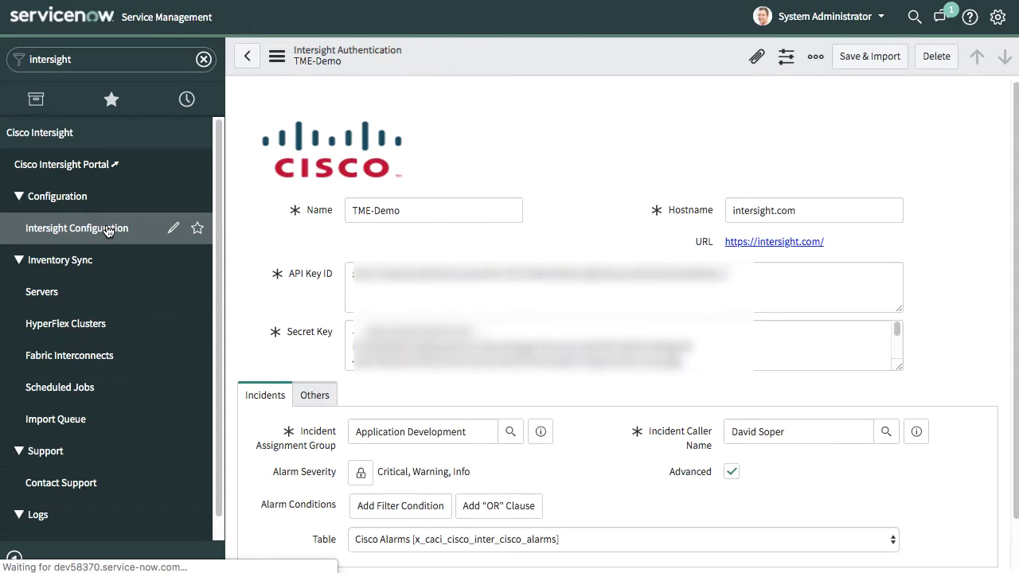
pyautogui.scroll(-5, 936, 217)
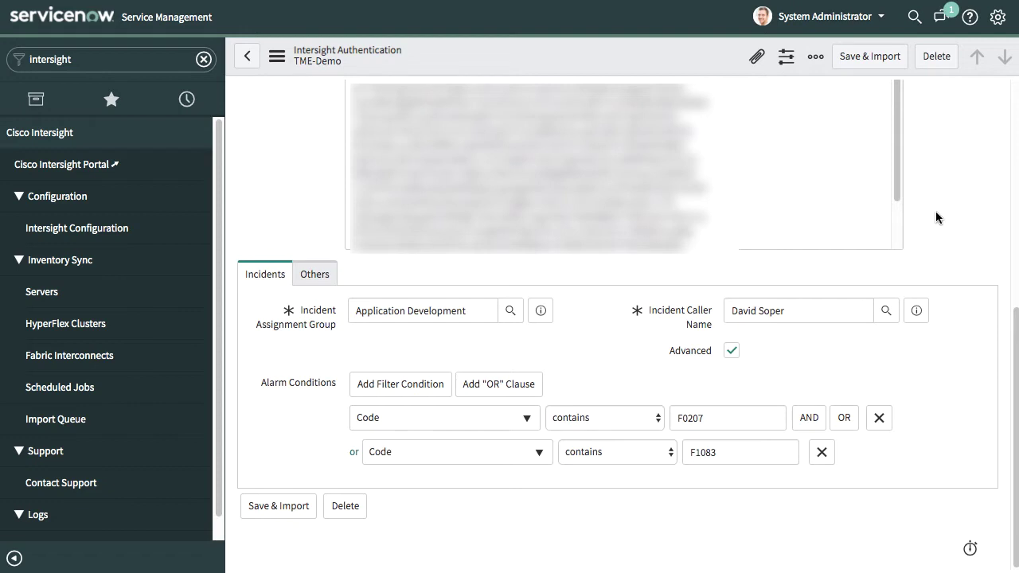
pyautogui.click(732, 352)
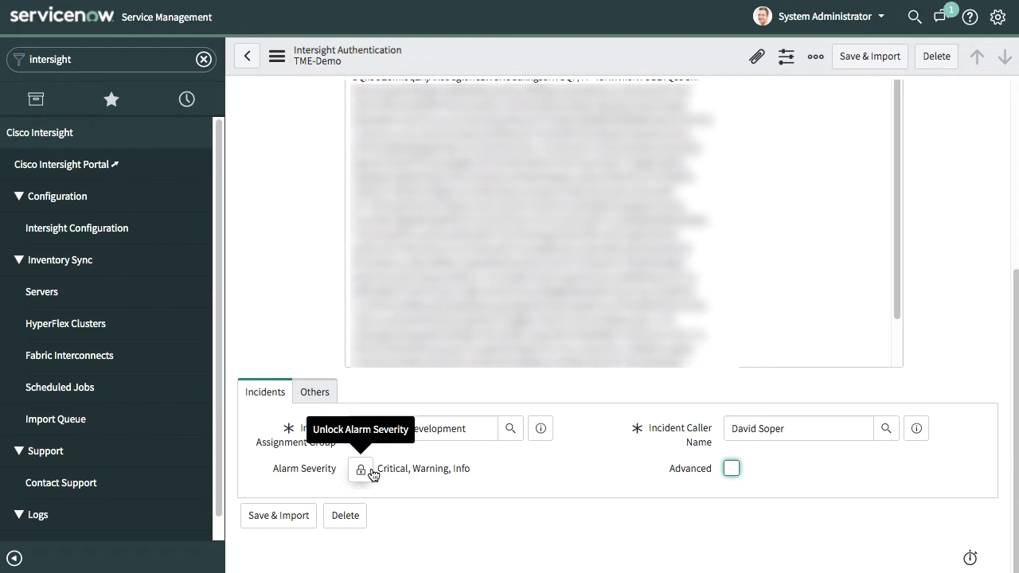
pyautogui.click(730, 470)
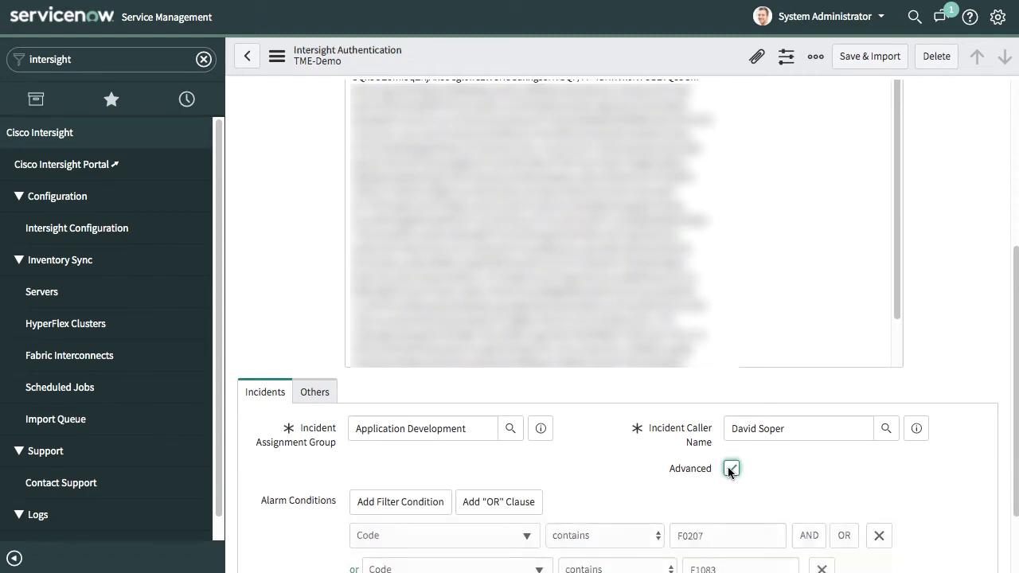
pyautogui.scroll(-3, 877, 481)
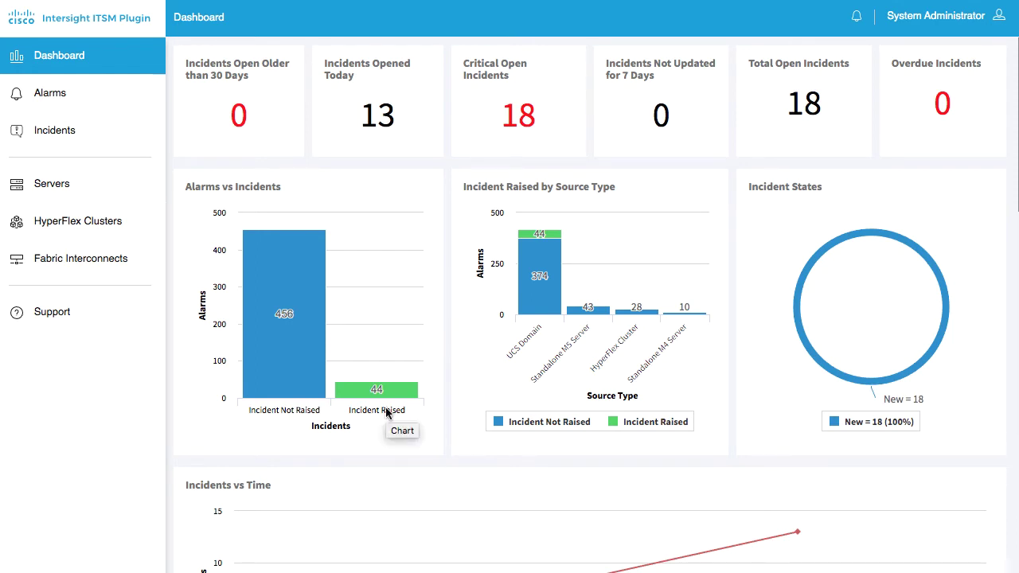
# Scroll the ITSM Plugin dashboard down to the Incident Raised by Alarm Code and Alarm Severity charts
pyautogui.scroll(-5, 831, 447)
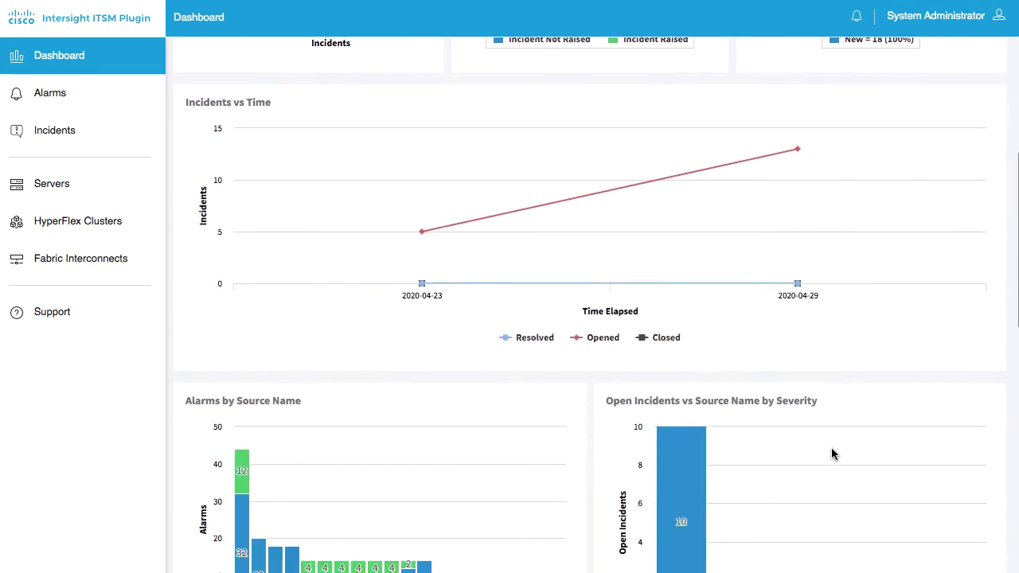
pyautogui.scroll(-4, 830, 454)
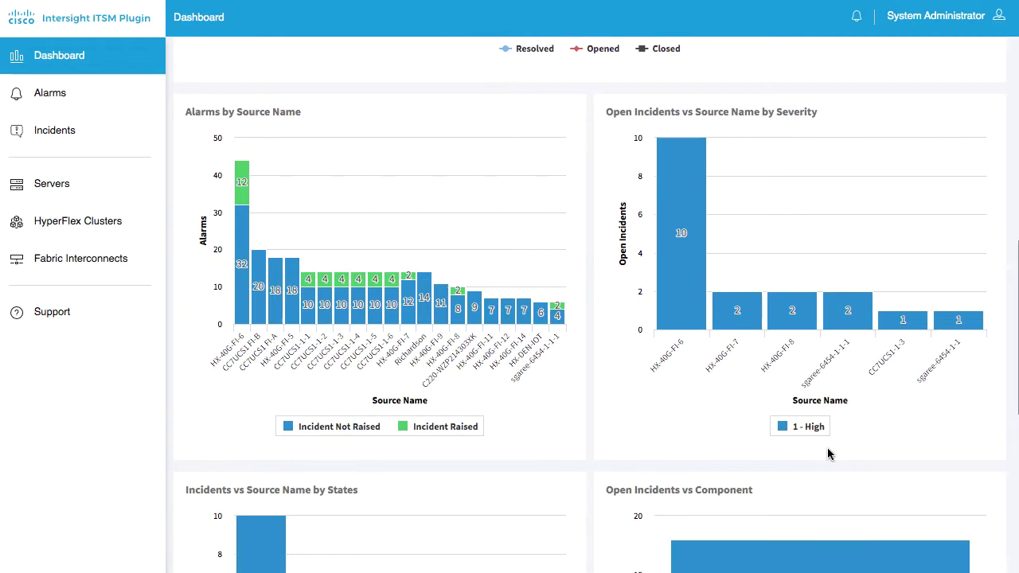
pyautogui.scroll(-4, 828, 454)
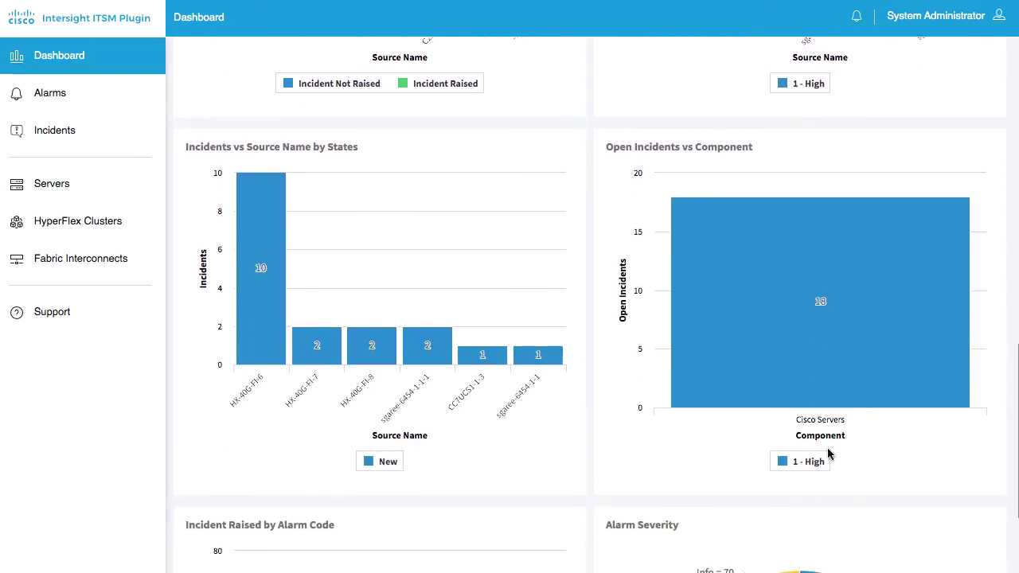
pyautogui.scroll(-4, 828, 454)
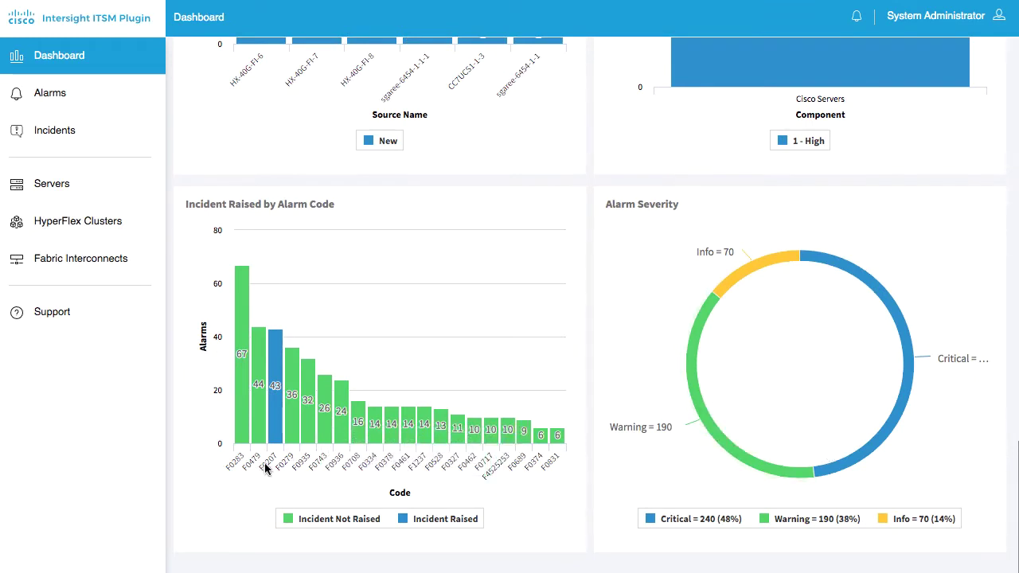
pyautogui.moveTo(274, 342)
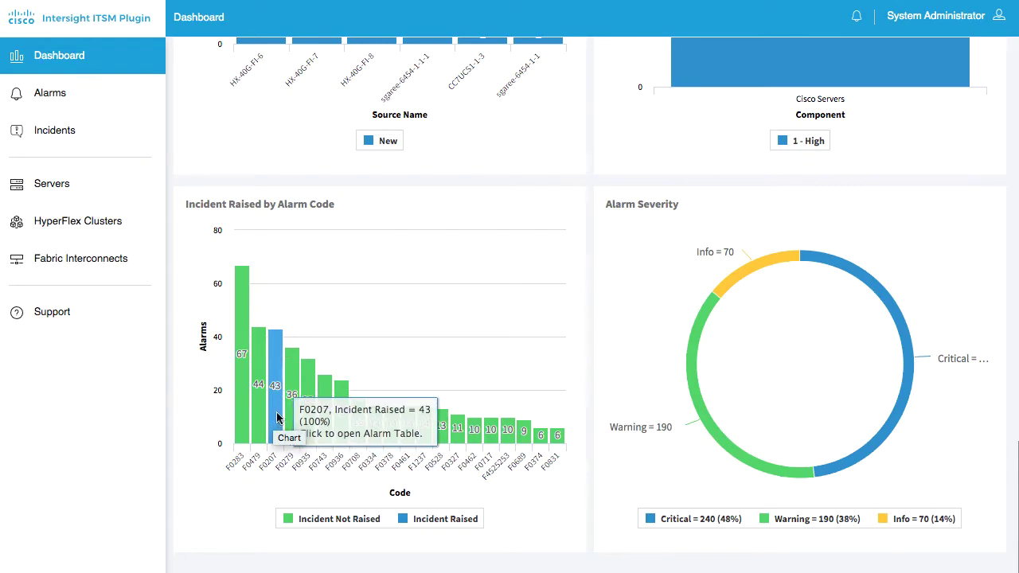
# Go through the plugin's Alarms and Incidents lists to the Servers list of 149 synced Cisco servers
pyautogui.click(71, 96)
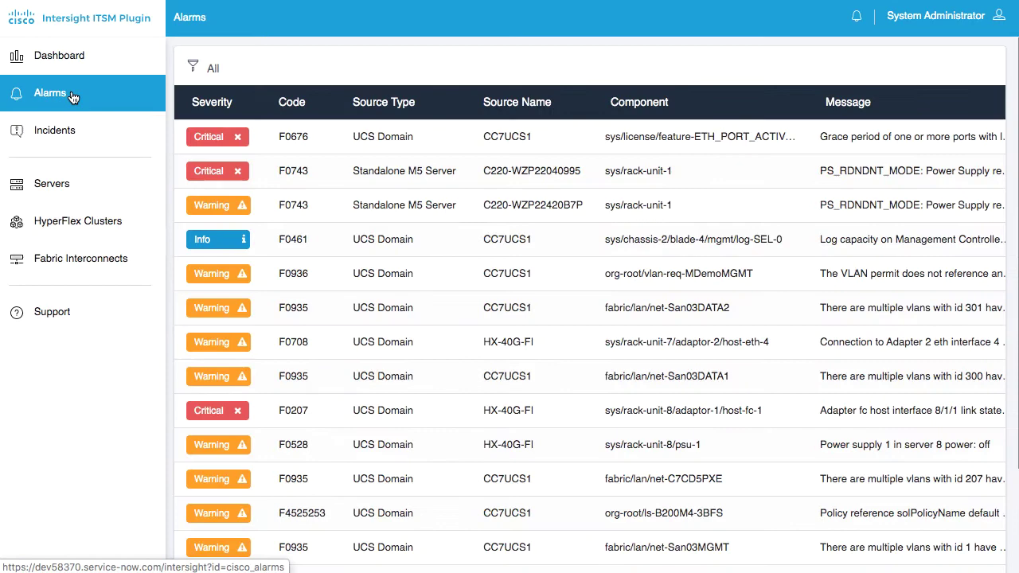
pyautogui.click(68, 132)
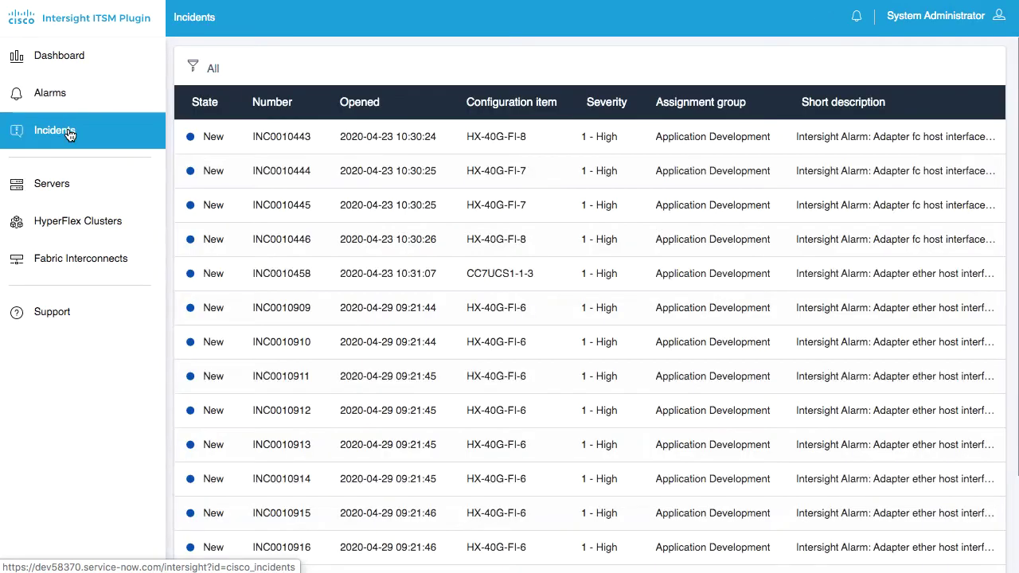
pyautogui.click(57, 187)
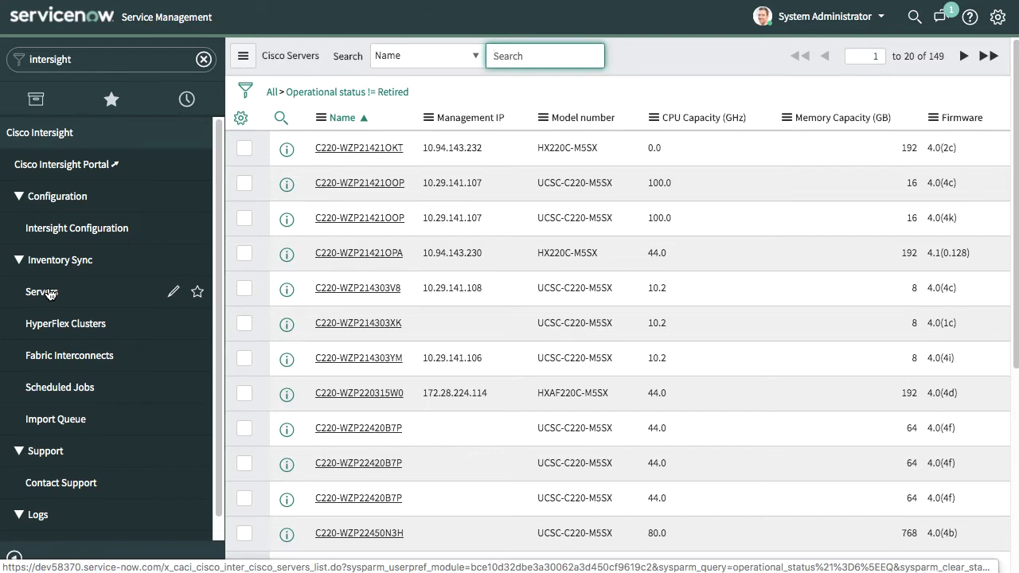
# Filter the navigator by 'email' and open EXCH-SD-05 from the Email Servers list
pyautogui.click(204, 59)
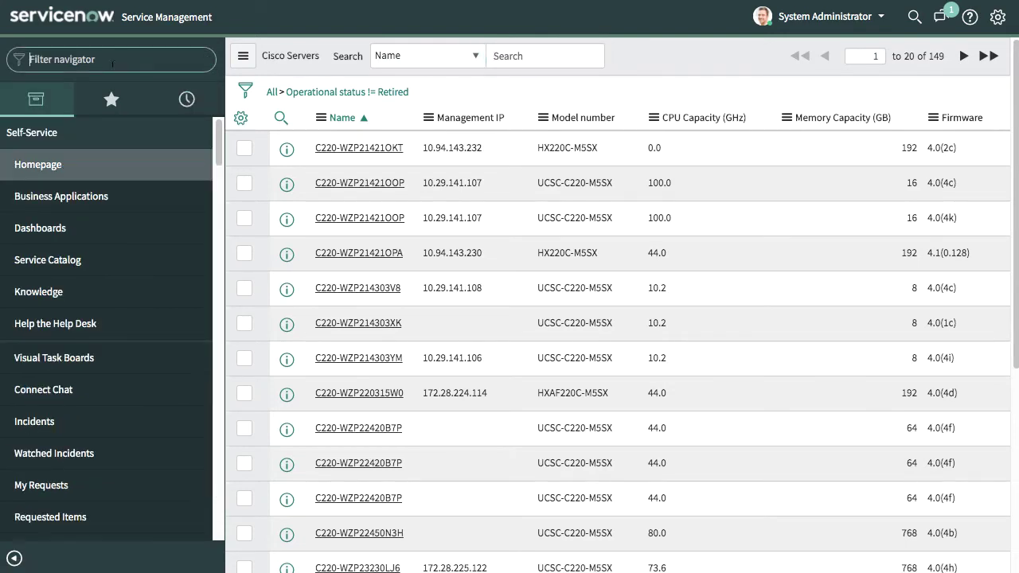
pyautogui.write('email')
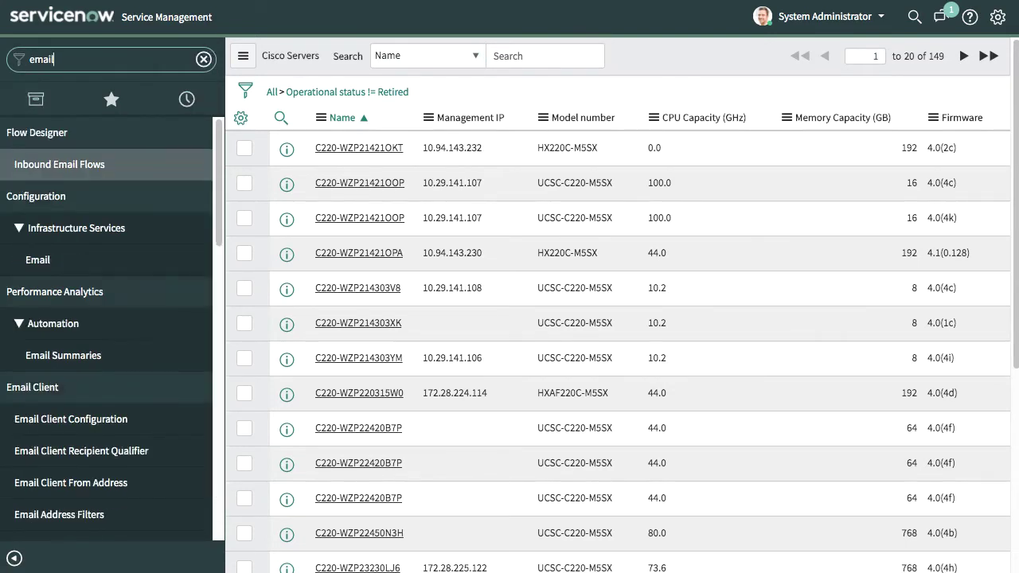
pyautogui.click(62, 259)
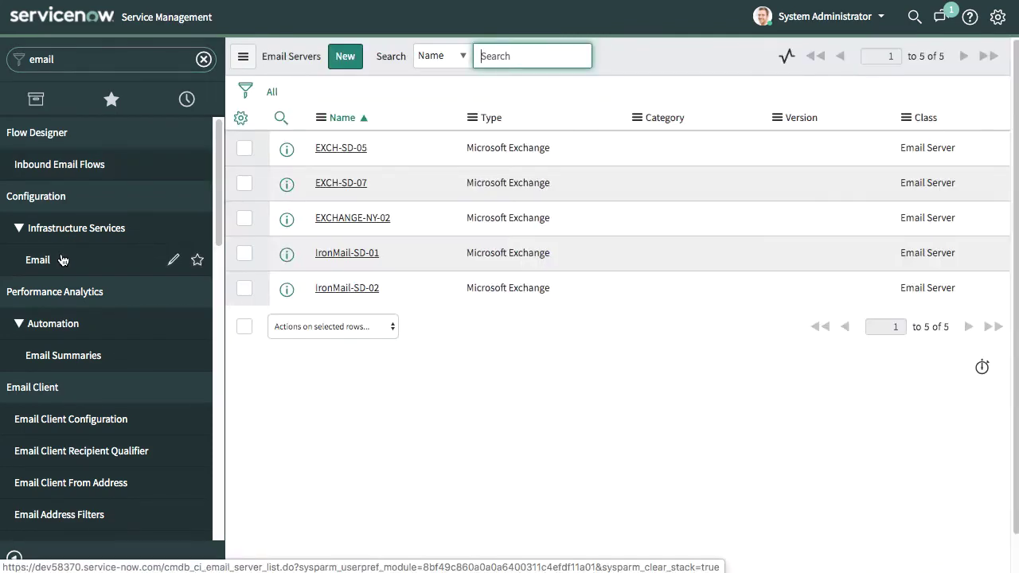
pyautogui.click(353, 149)
pyautogui.click(353, 150)
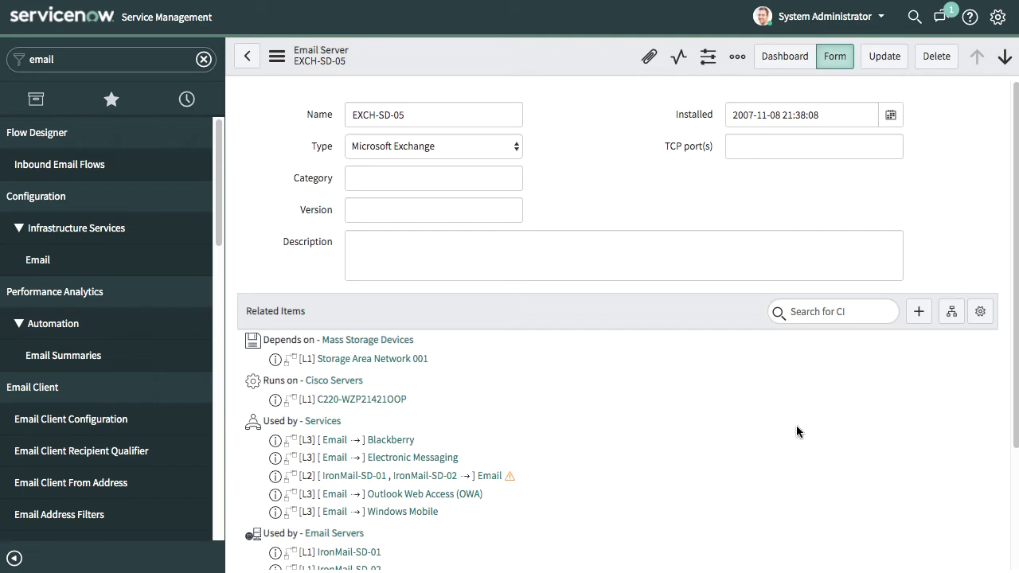
# Open server C220-WZP21421OOP and review its CI Relations and empty Incidents list
pyautogui.click(355, 401)
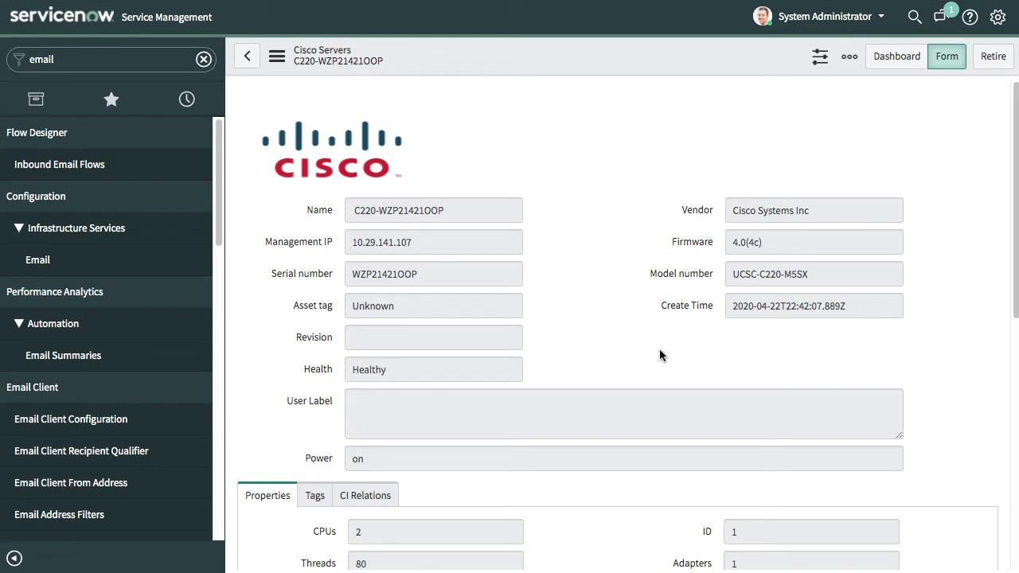
pyautogui.scroll(-5, 960, 354)
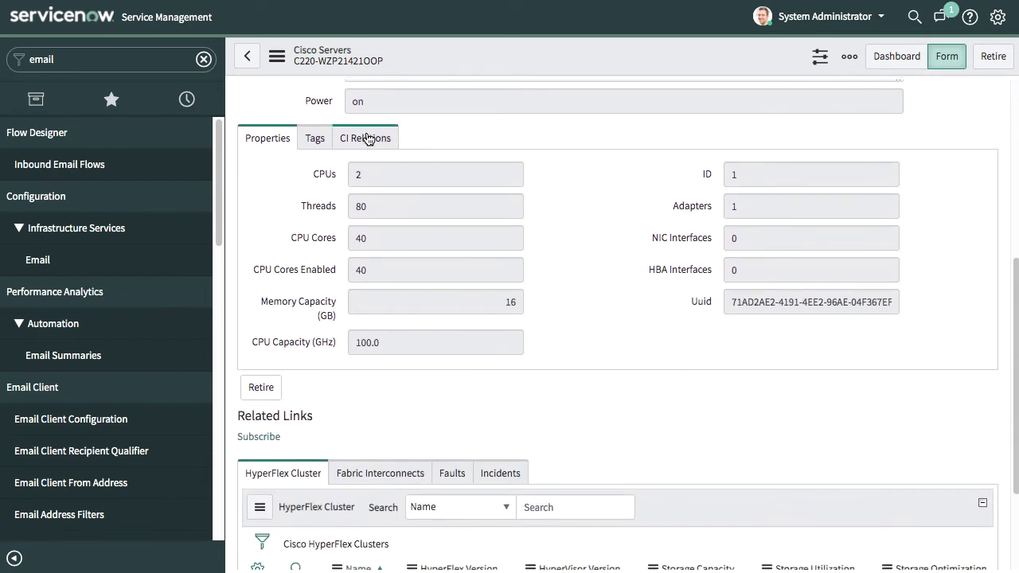
pyautogui.click(366, 138)
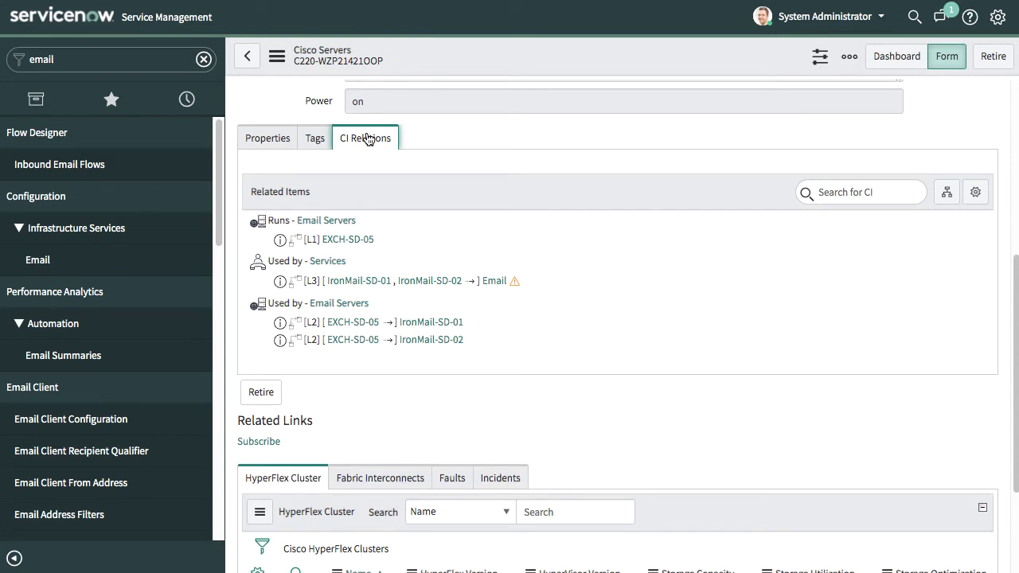
pyautogui.scroll(-3, 835, 444)
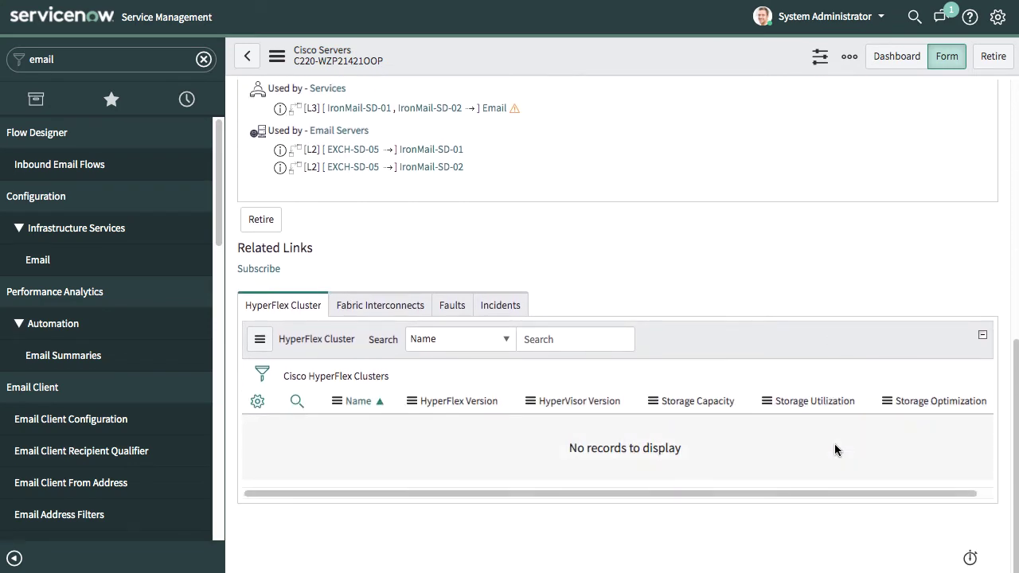
pyautogui.click(512, 307)
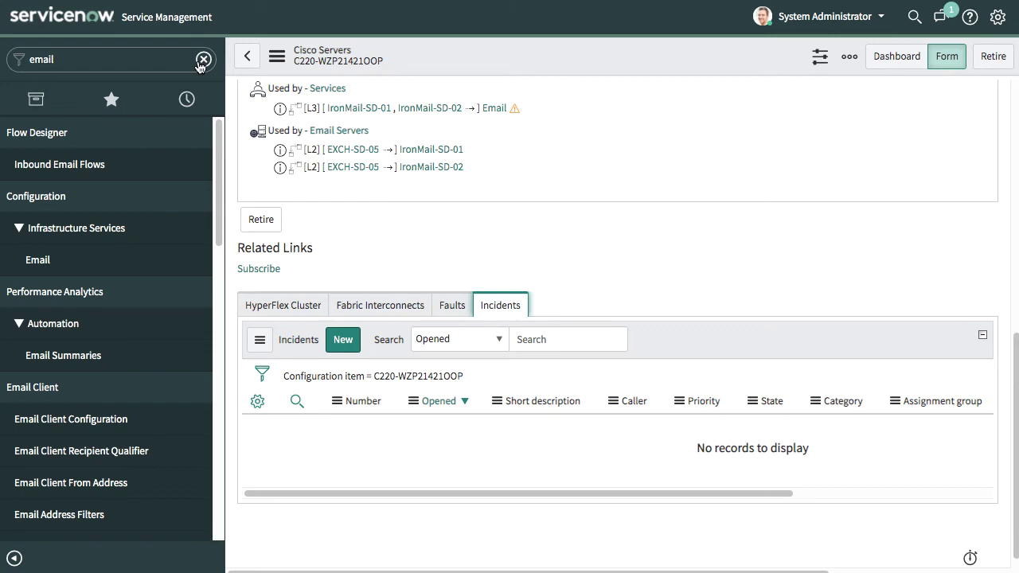
# Replace the navigator filter with 'inci' and list all incidents with conditions removed
pyautogui.click(74, 56)
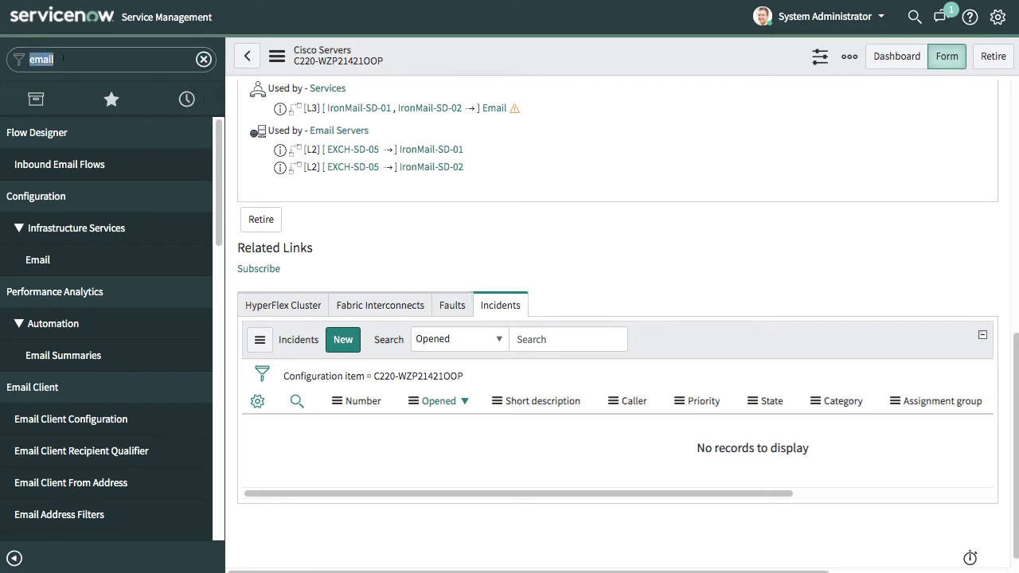
pyautogui.moveTo(75, 55); pyautogui.dragTo(24, 63)
pyautogui.write('inci')
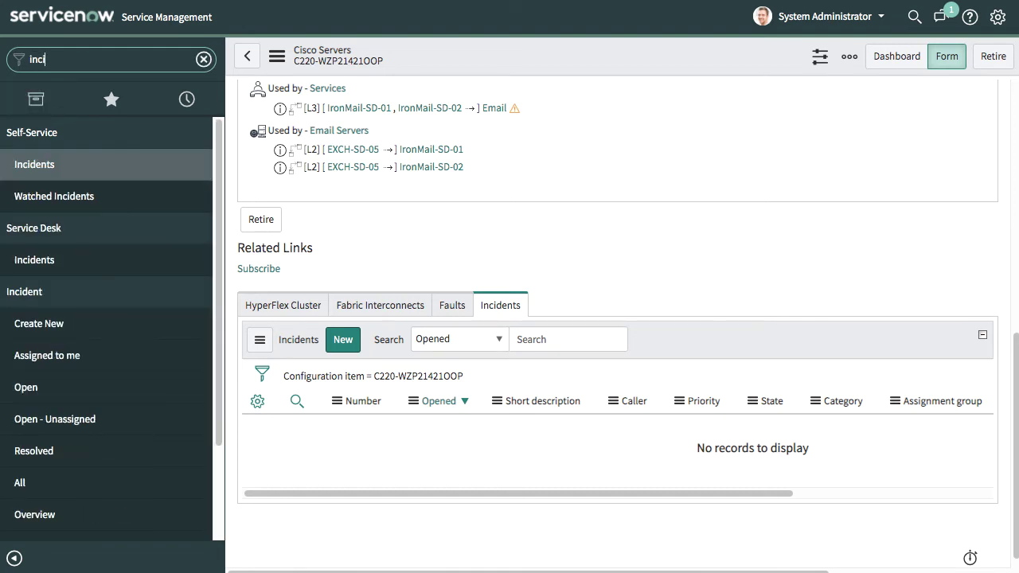
pyautogui.click(43, 166)
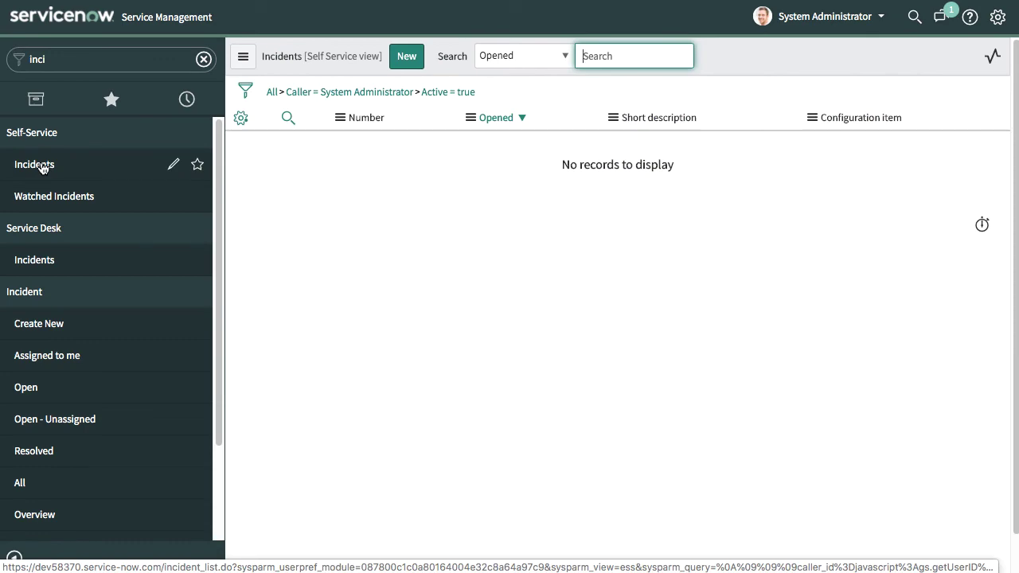
pyautogui.click(273, 94)
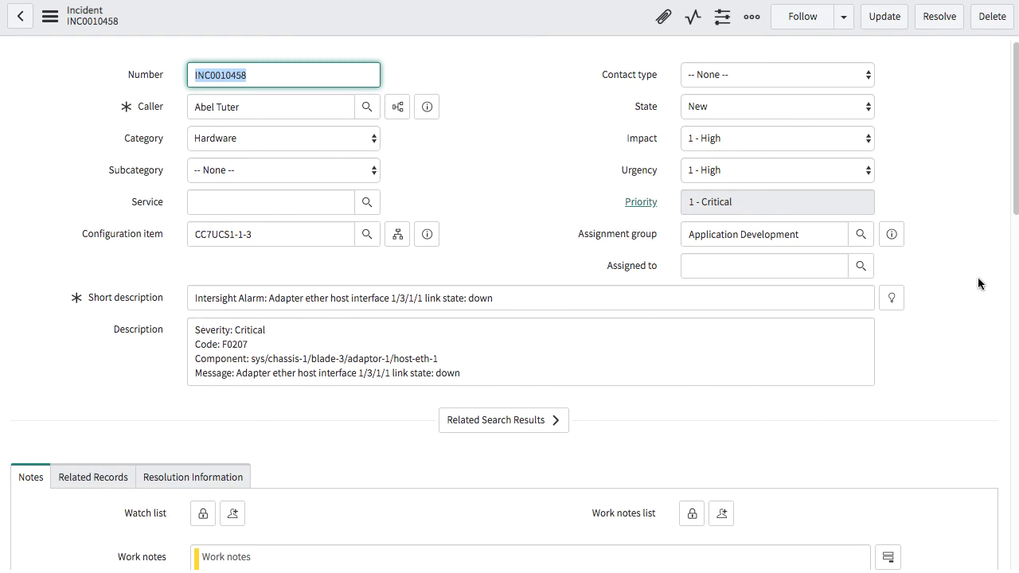
# From the incident's Affected CIs, open server CC7UCS1-1-3 and view its Incidents list
pyautogui.scroll(-15, 979, 280)
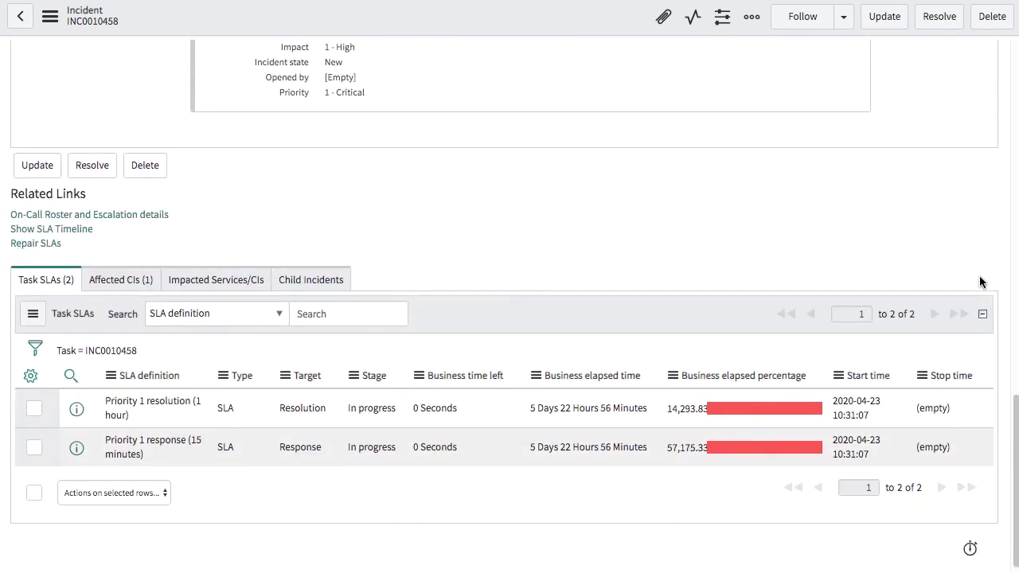
pyautogui.click(117, 280)
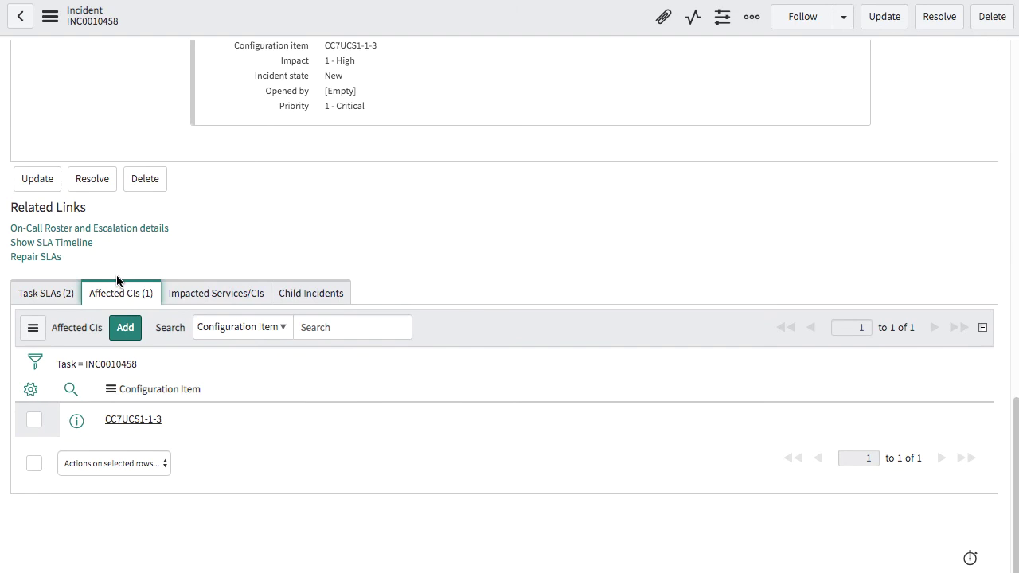
pyautogui.click(133, 420)
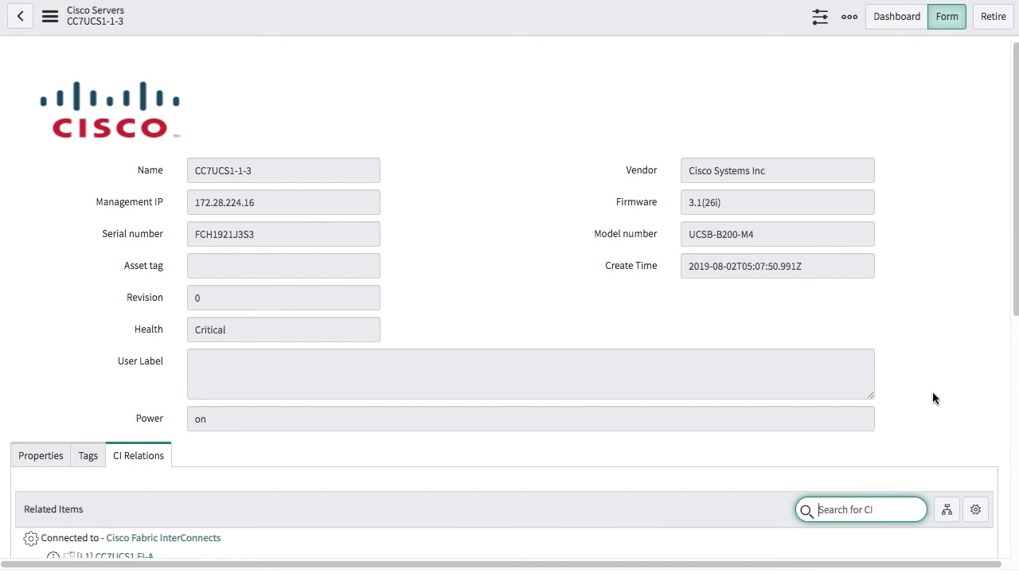
pyautogui.scroll(-6, 933, 392)
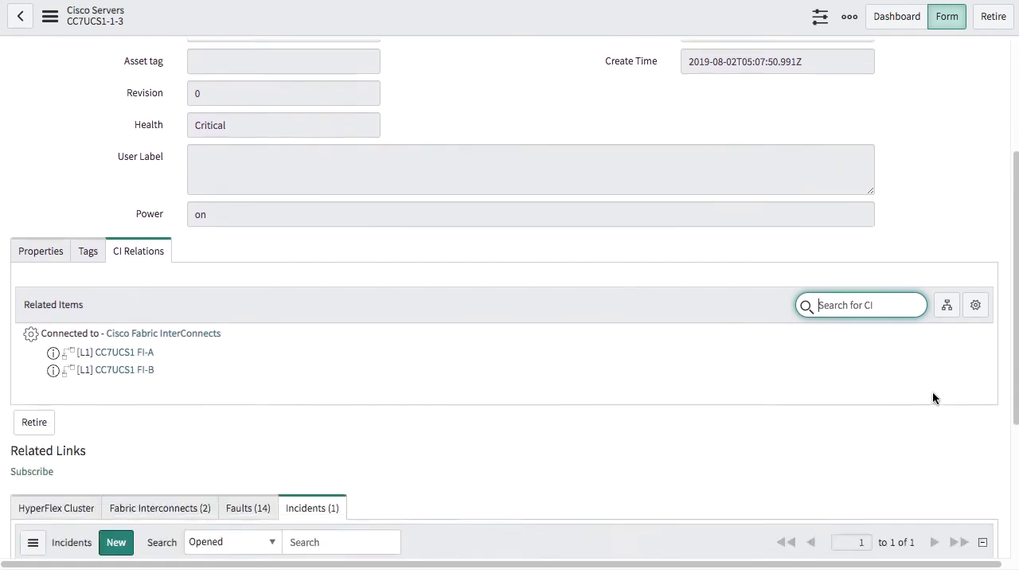